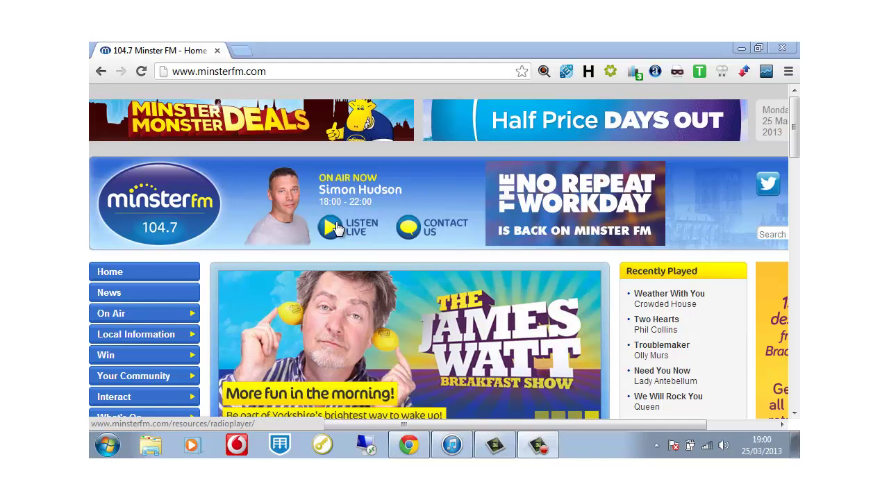
Open Minster FM's live radio player from the station's home page and stop its playback.
left_click(336, 229)
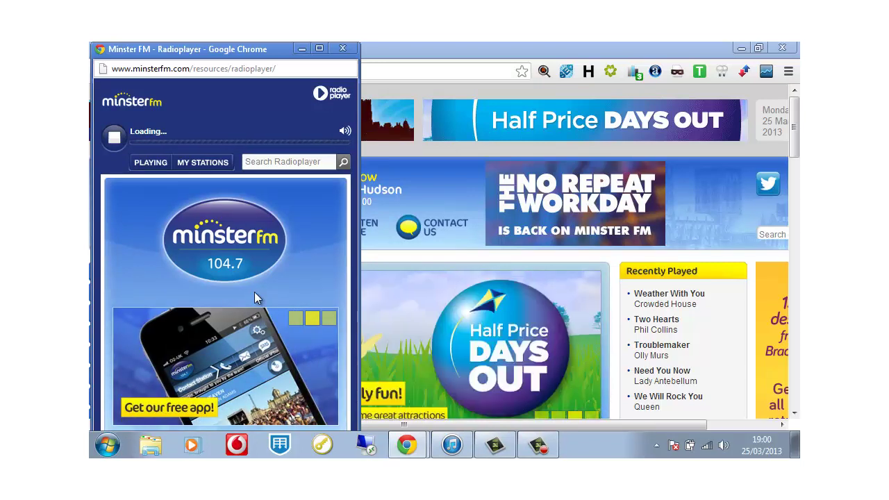
right_click(254, 297)
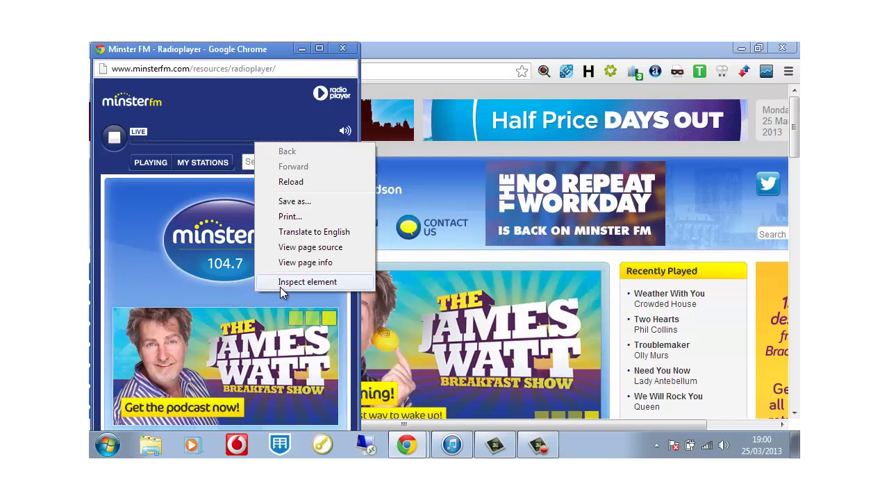
left_click(117, 139)
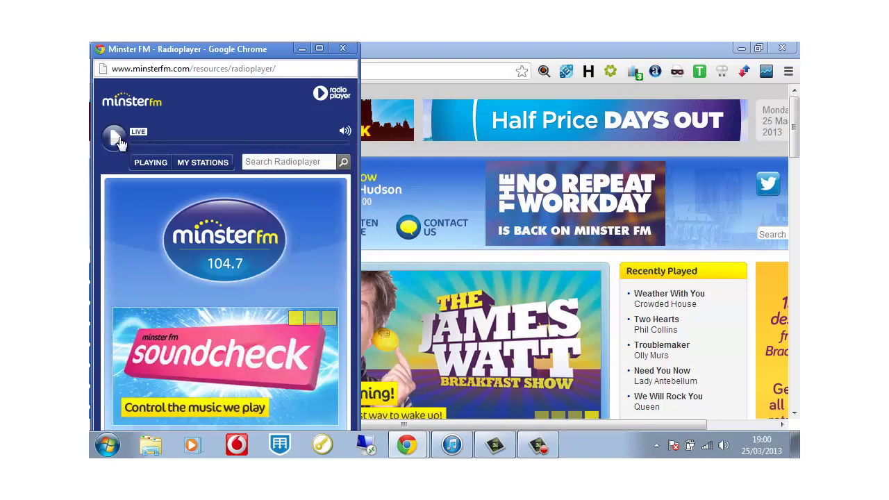
Inspect the radio player page with the developer tools and show its Network activity.
right_click(277, 275)
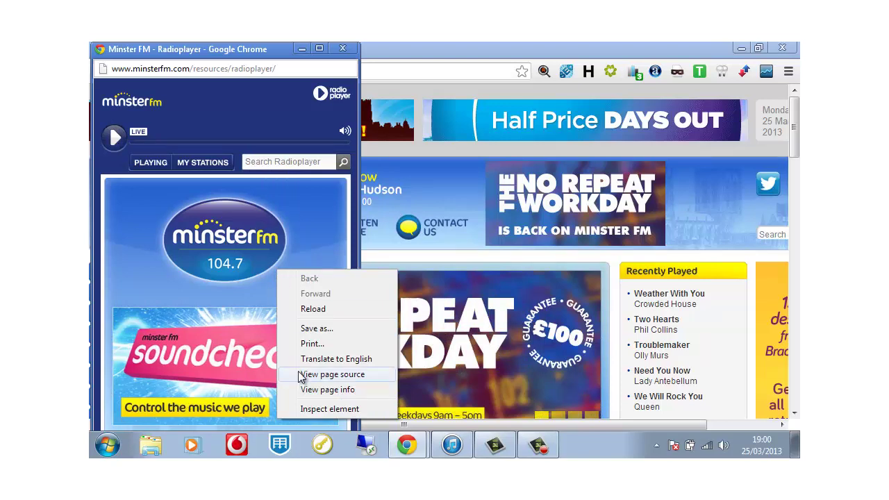
left_click(320, 410)
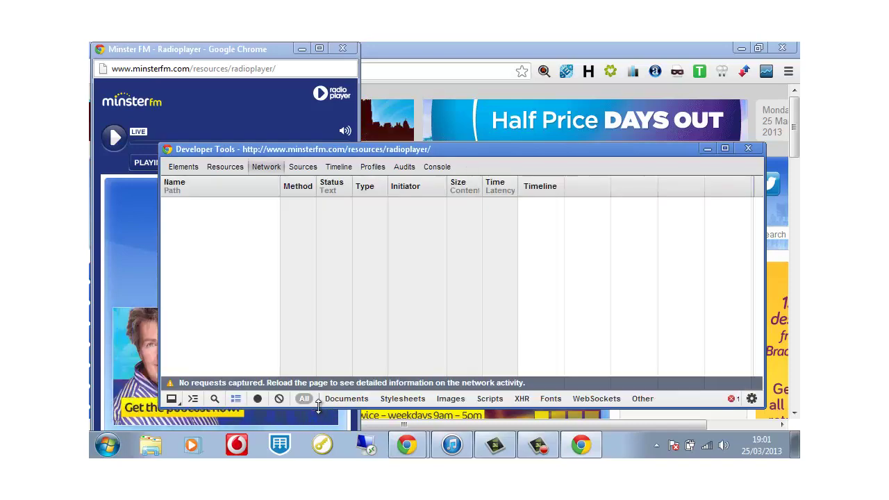
left_click(269, 168)
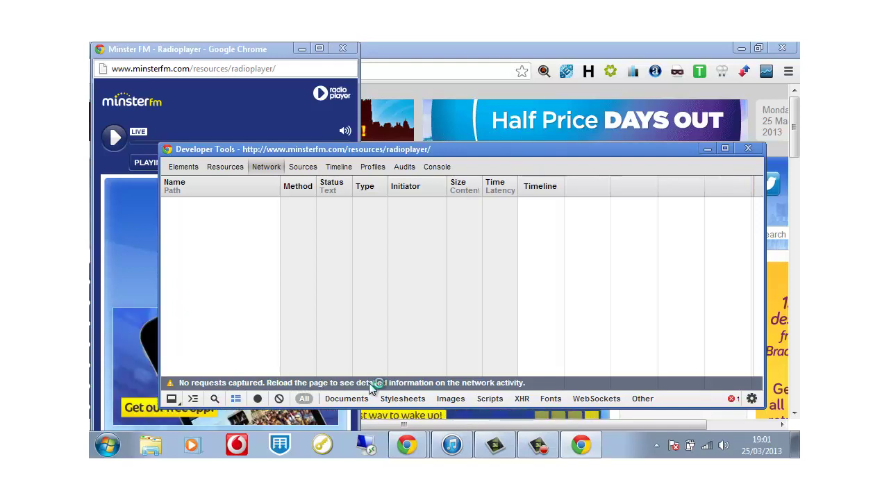
Restart and stop the live stream in the radio player so its requests are captured, and return to the captured network list.
left_click(269, 50)
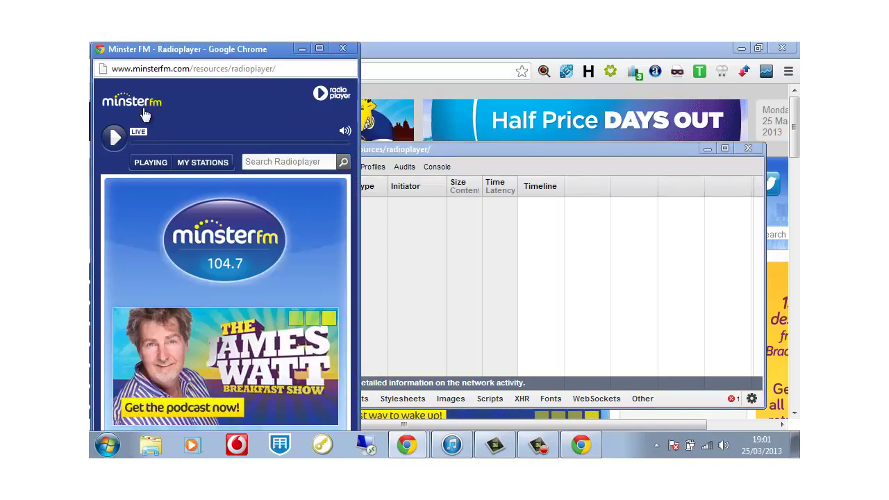
left_click(114, 136)
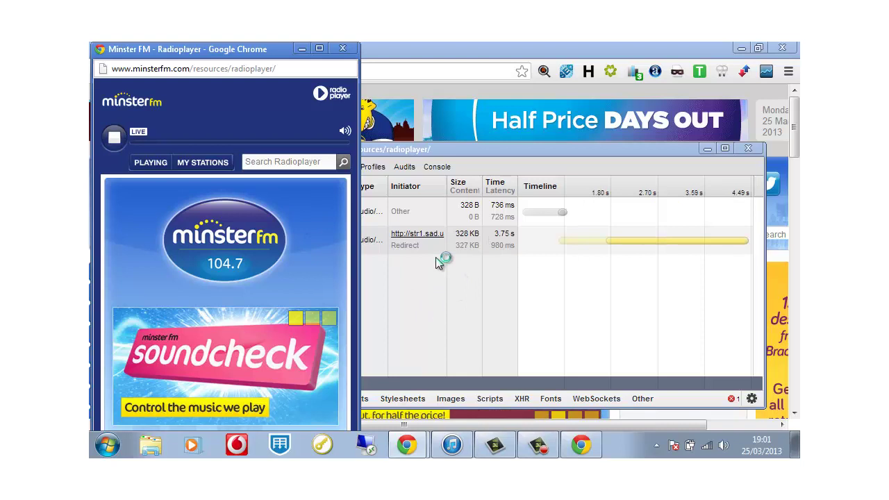
left_click(113, 137)
left_click(431, 325)
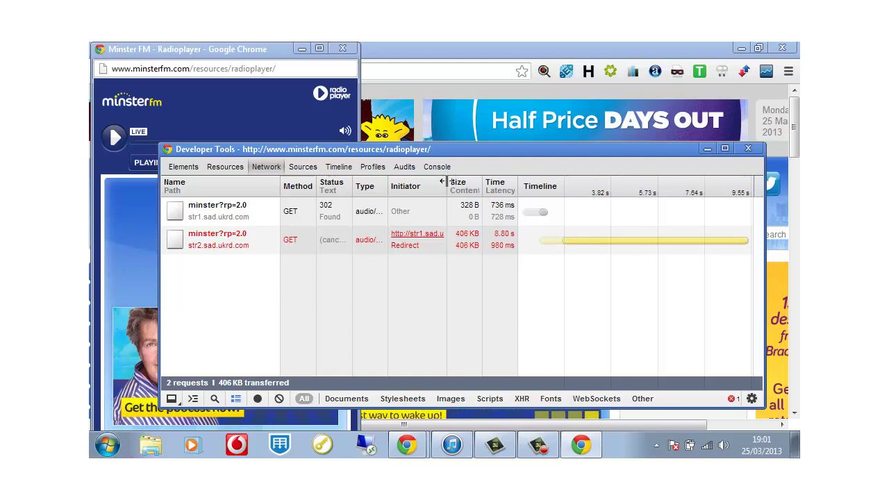
Widen the Initiator column, copy the link address of the redirected str2.sad.ukrd.com minster?rp=2.0 request, and close the radio player.
left_click_drag(446, 182, 512, 185)
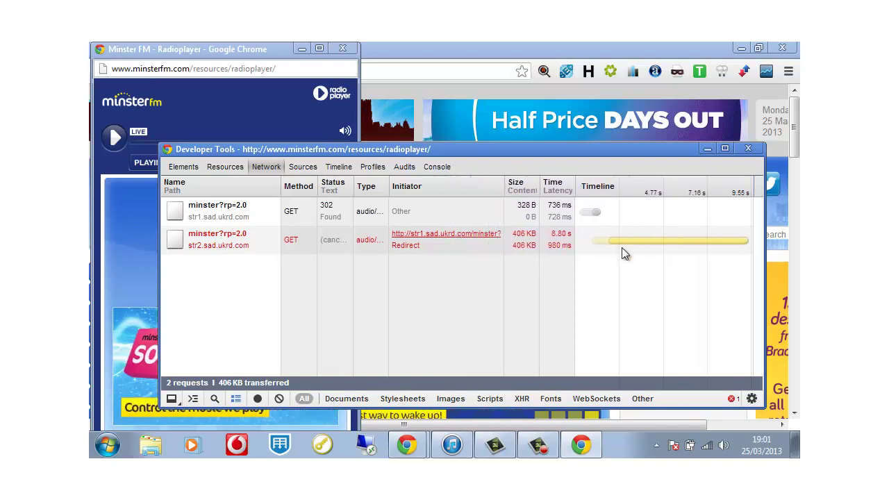
mouse_move(647, 240)
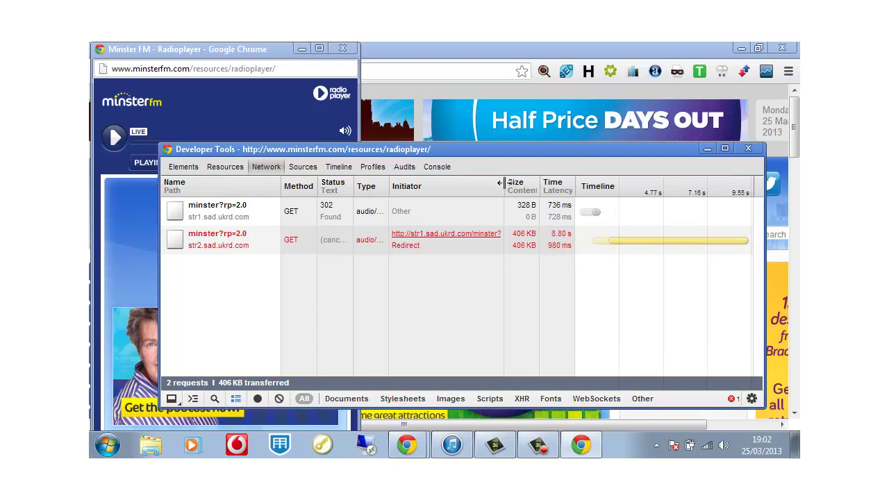
left_click_drag(503, 183, 554, 183)
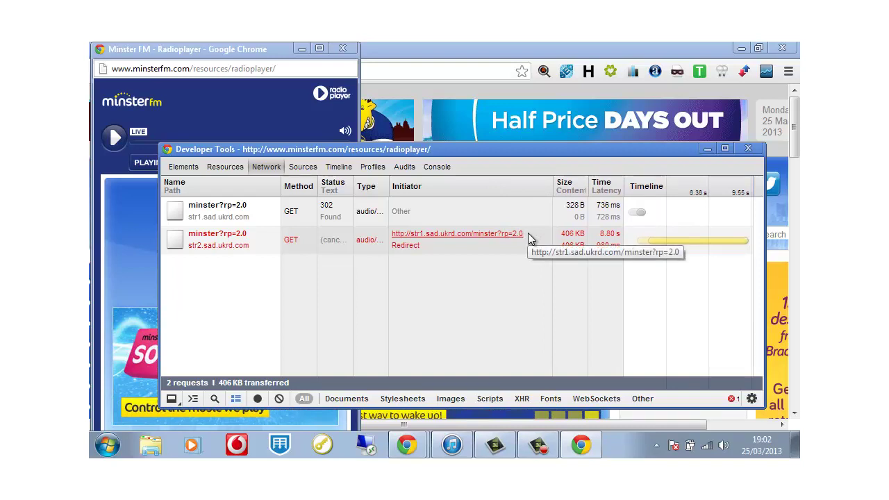
left_click_drag(517, 234, 393, 237)
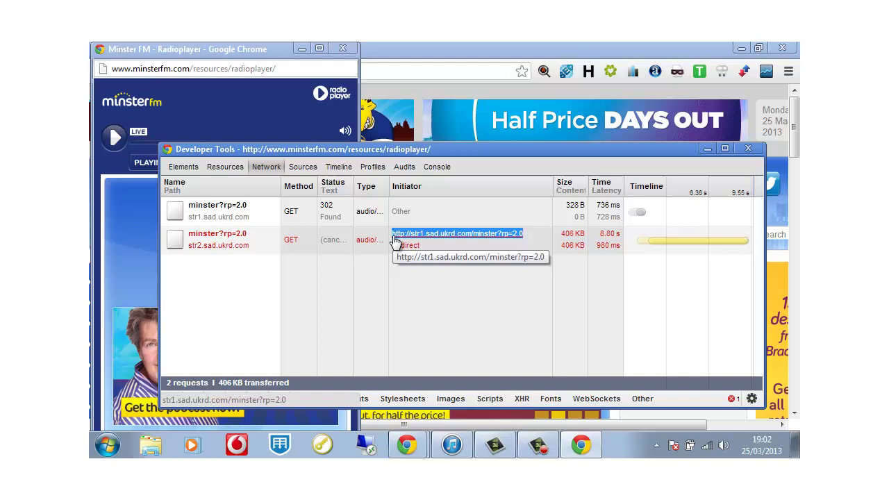
right_click(394, 240)
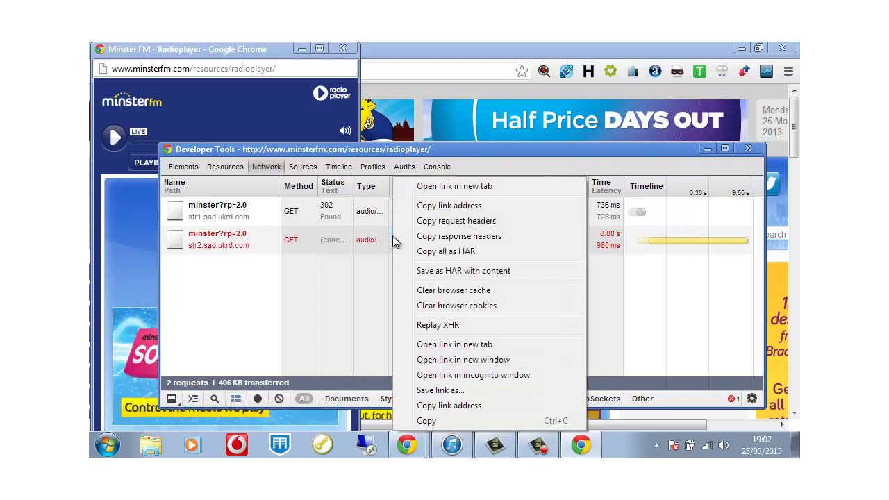
left_click(428, 207)
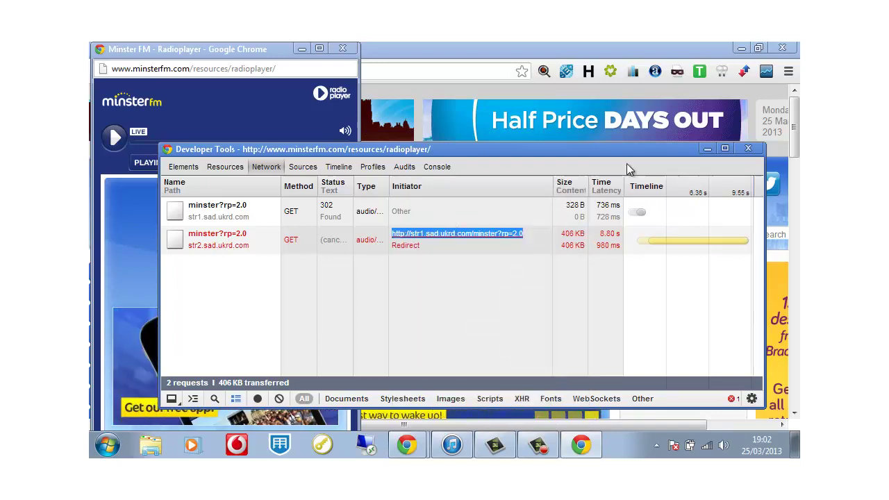
left_click(708, 150)
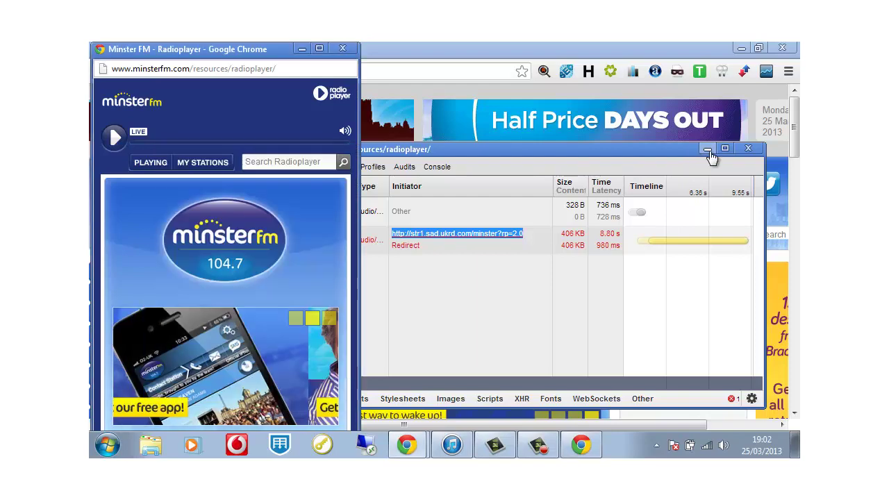
left_click(342, 48)
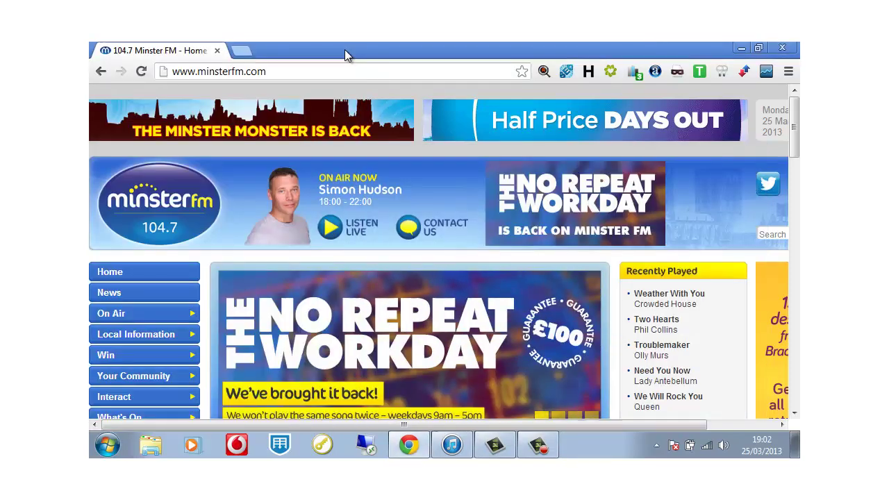
left_click(241, 51)
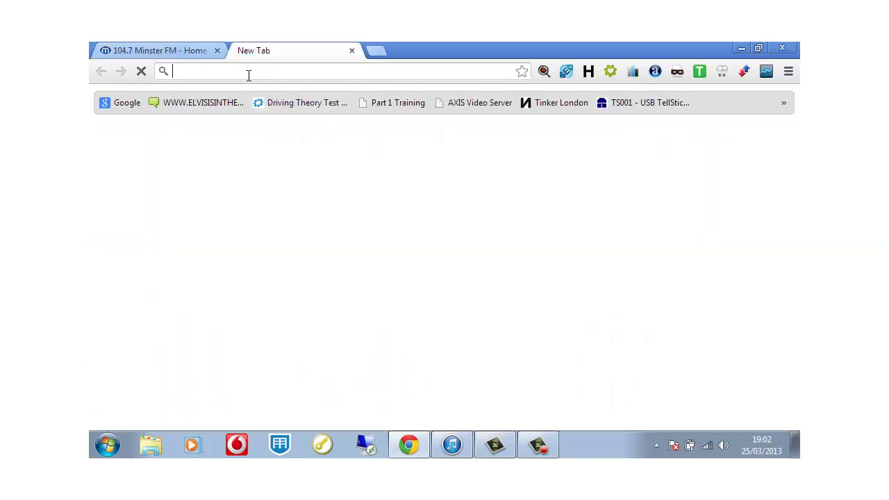
right_click(250, 72)
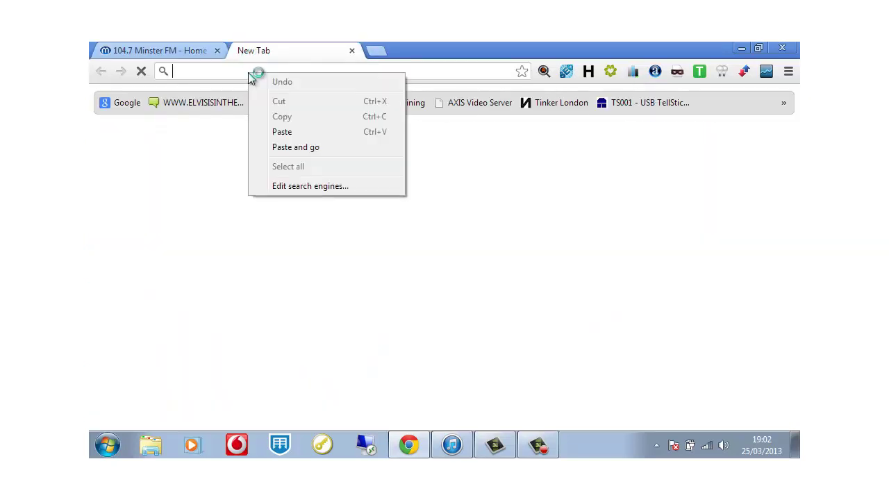
left_click(281, 132)
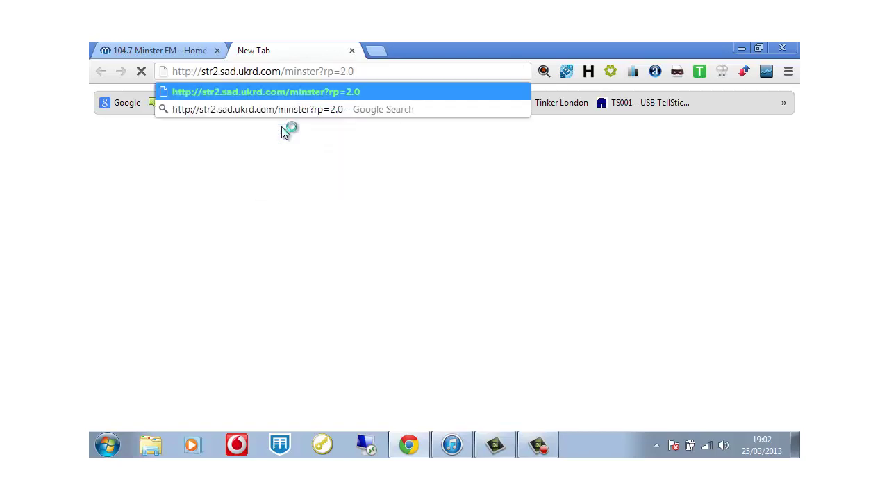
key("Return")
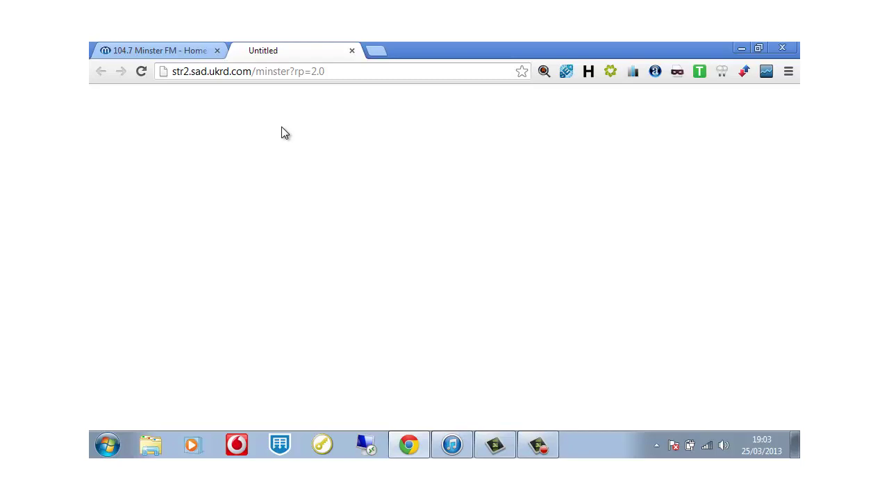
key("F5")
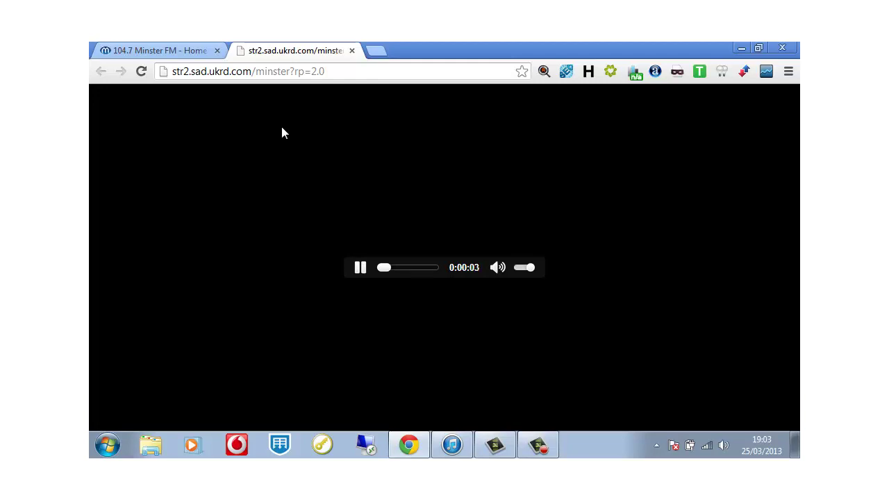
left_click(358, 271)
left_click(452, 445)
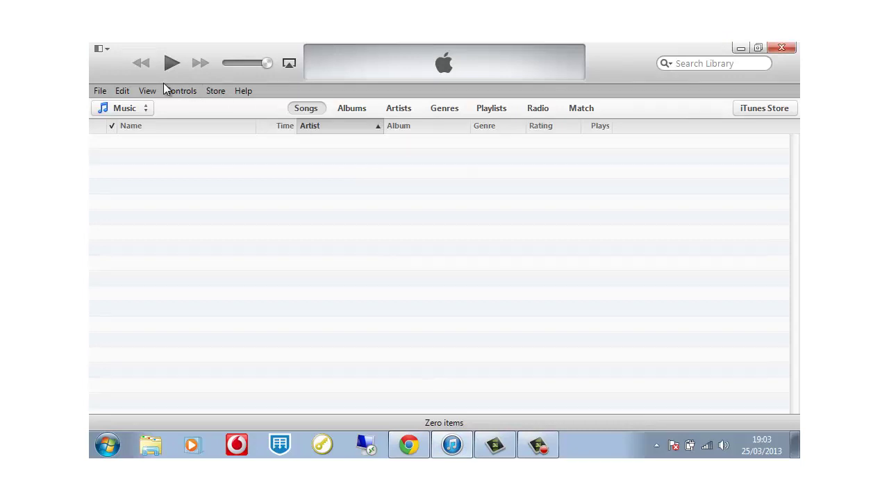
left_click(105, 93)
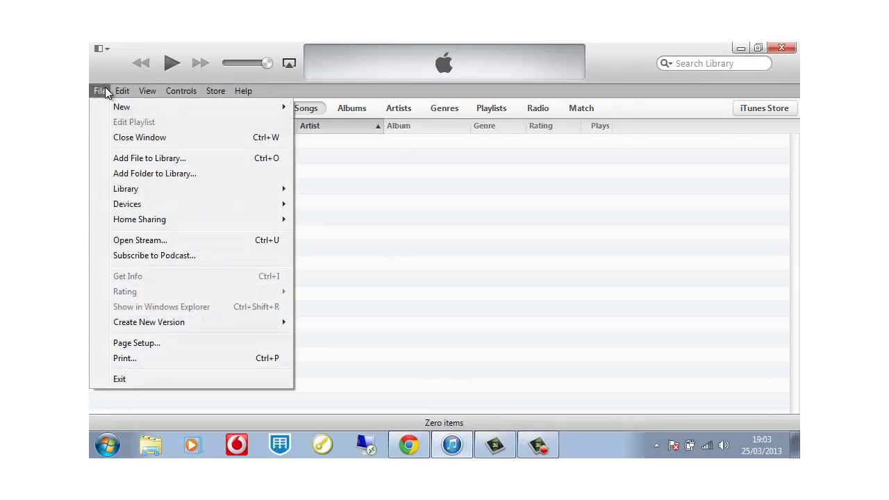
left_click(142, 240)
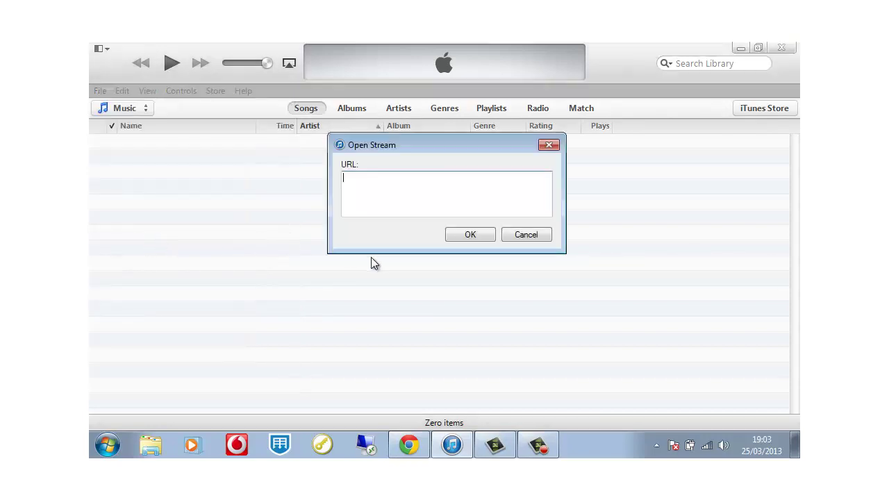
right_click(350, 178)
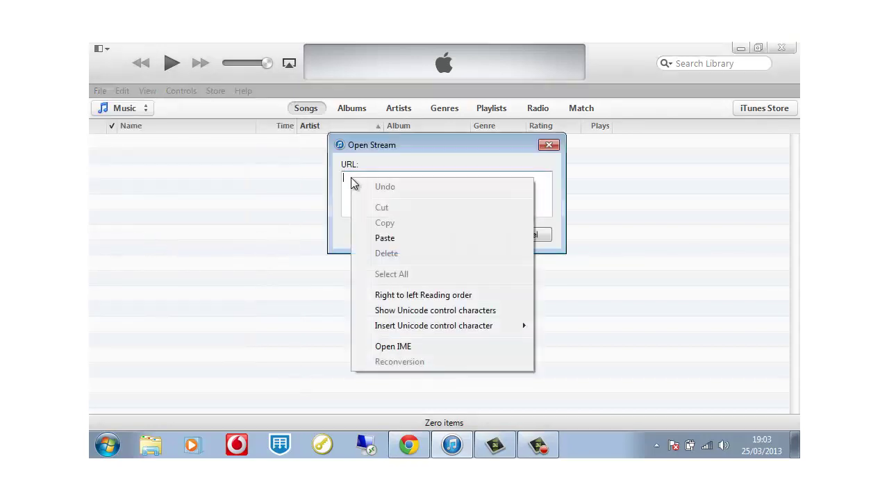
left_click(383, 237)
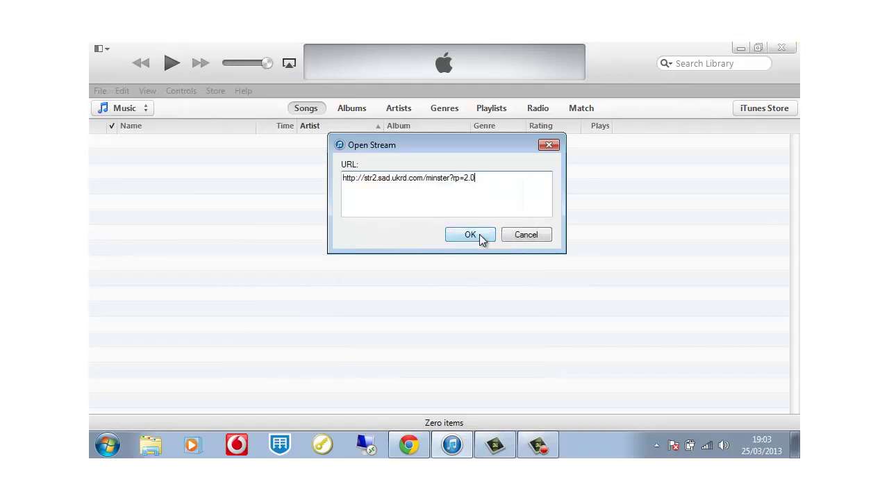
left_click(481, 238)
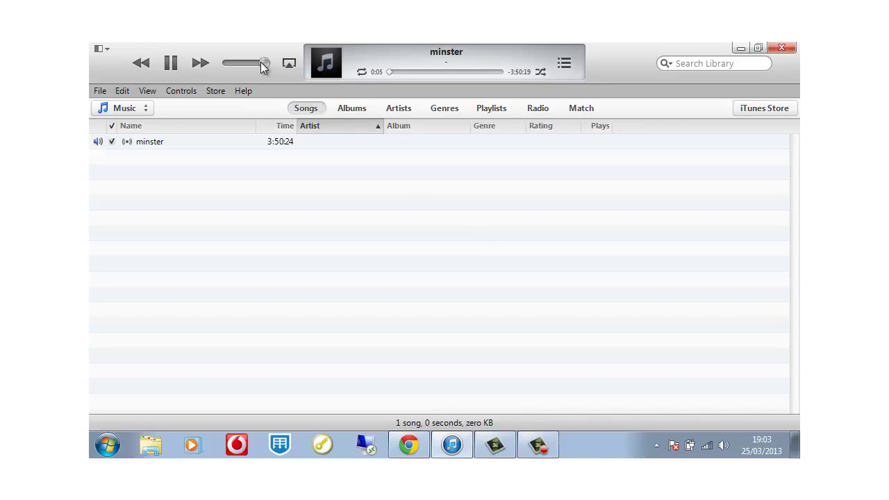
left_click_drag(262, 66, 245, 62)
Review the available AirPlay output devices without changing the selection, and pause the minster stream.
left_click(289, 64)
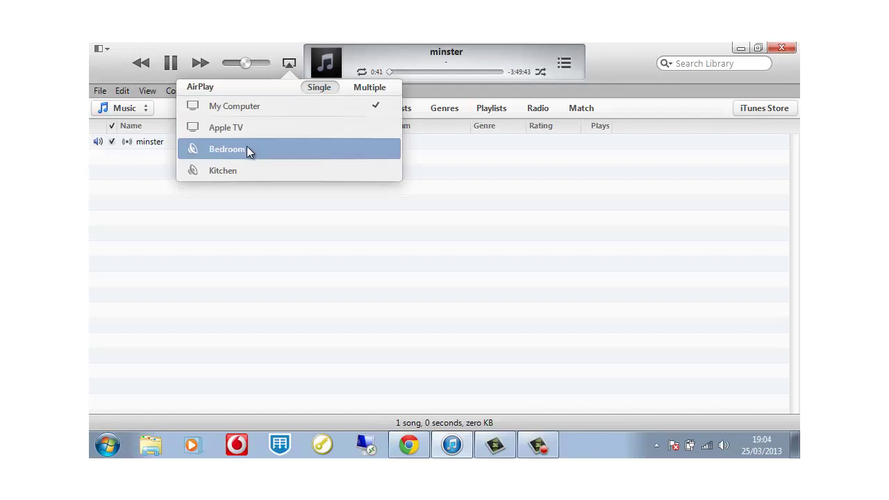
left_click(313, 262)
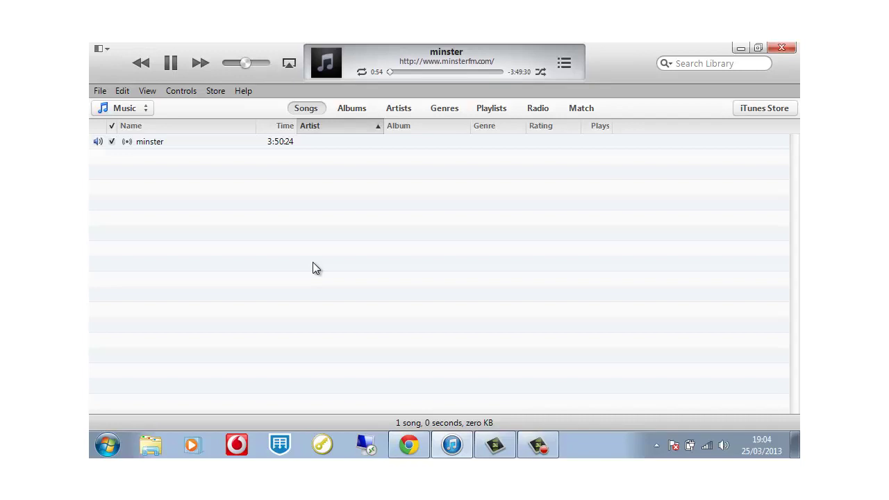
left_click(171, 63)
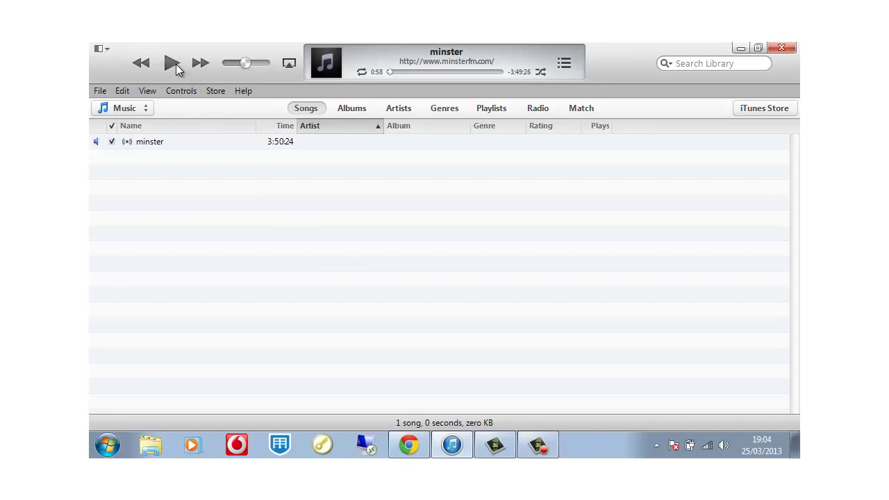